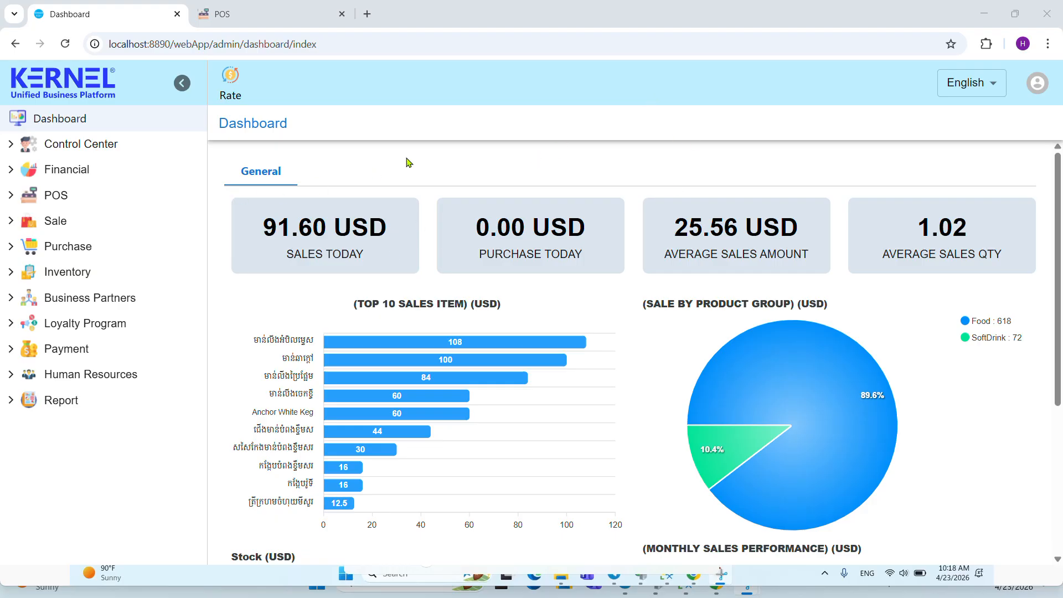
Step: Start creating a new Buy One Get One promotion in the Loyalty Program
click(92, 329)
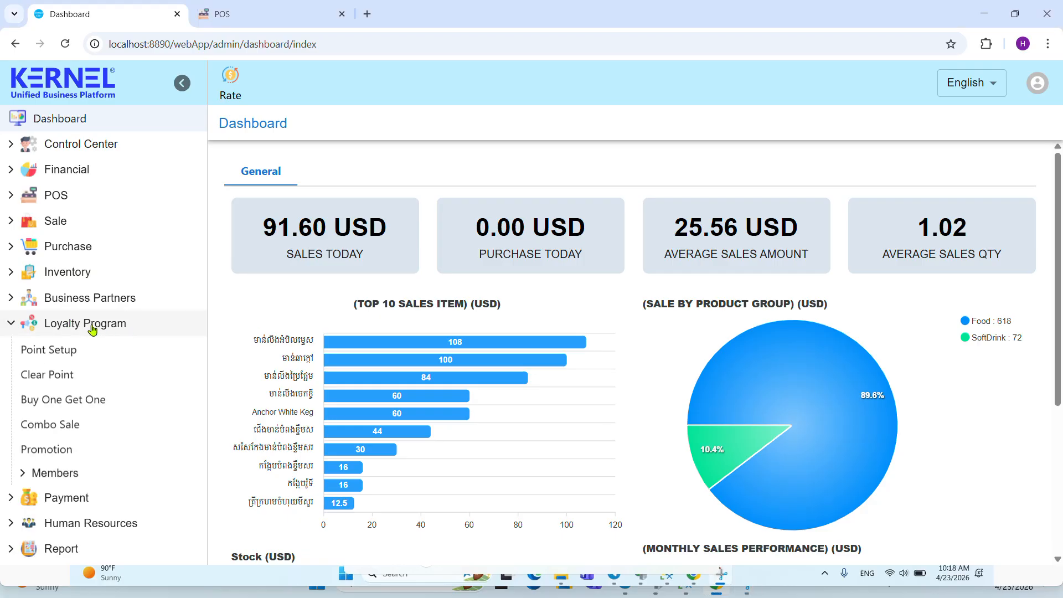
click(61, 405)
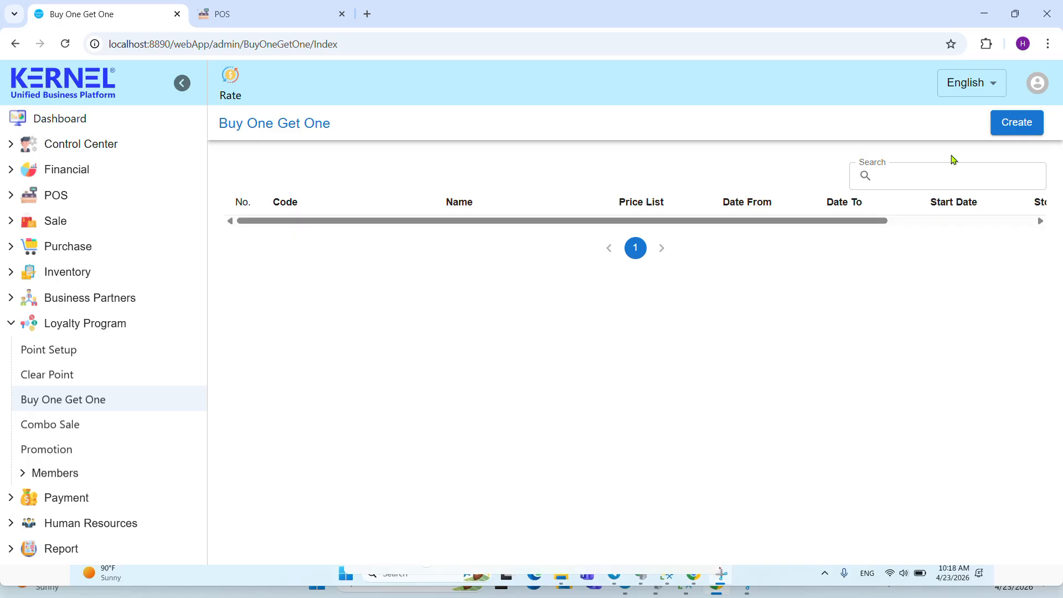
click(1017, 124)
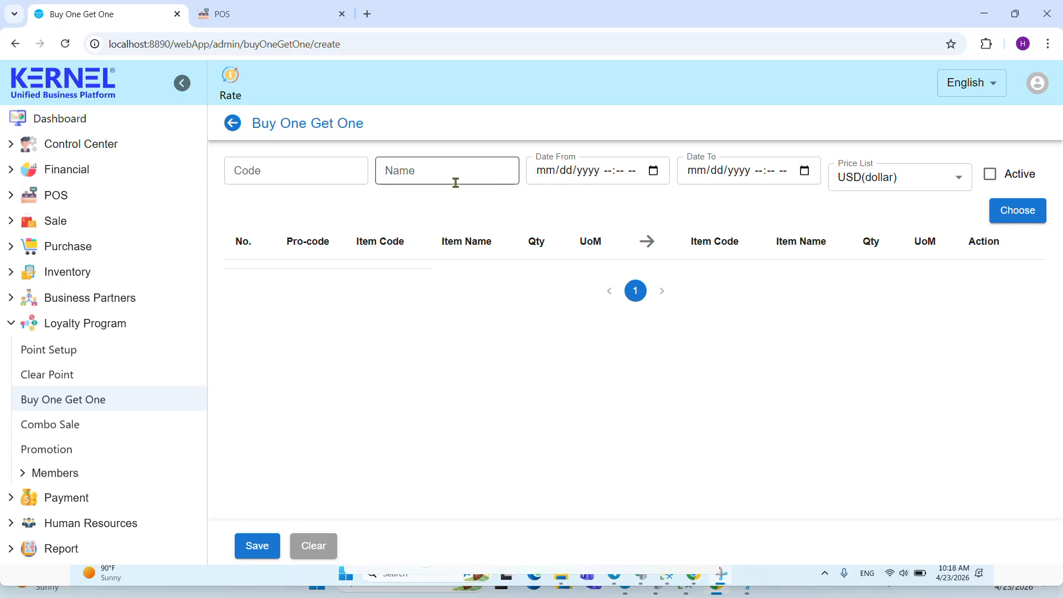
Step: Enter A001 as the promotion's code and "Buy One Free One" as its name
click(280, 172)
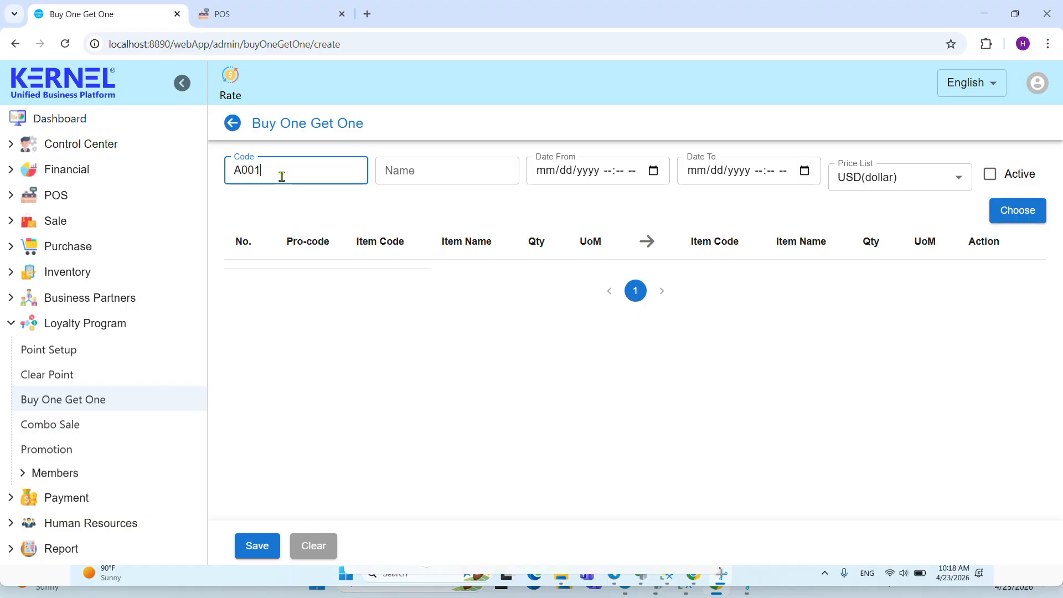
click(396, 172)
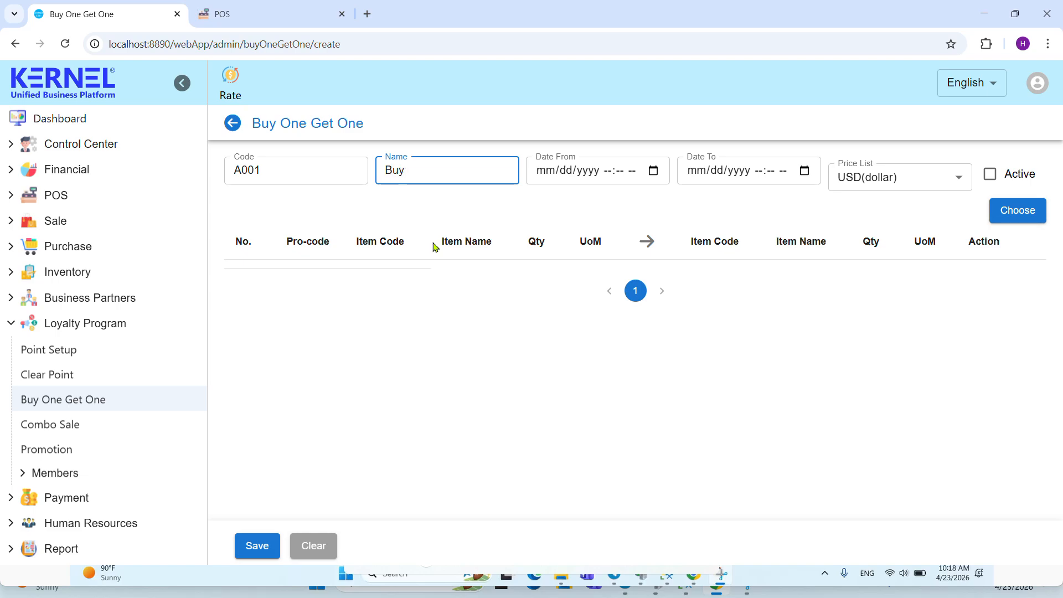
text(One Free One)
drag(488, 168, 381, 168)
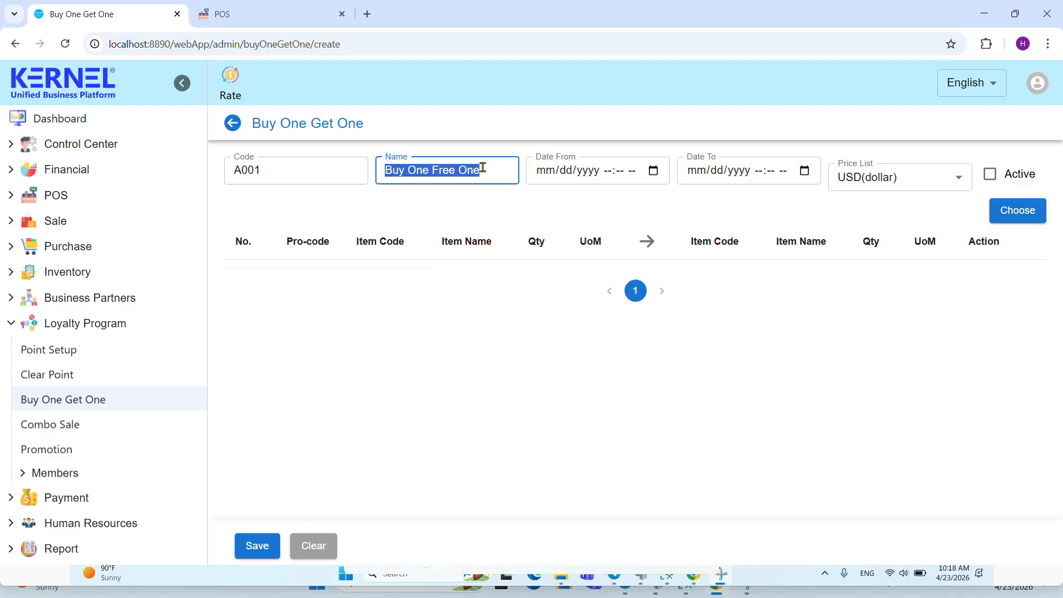
click(537, 159)
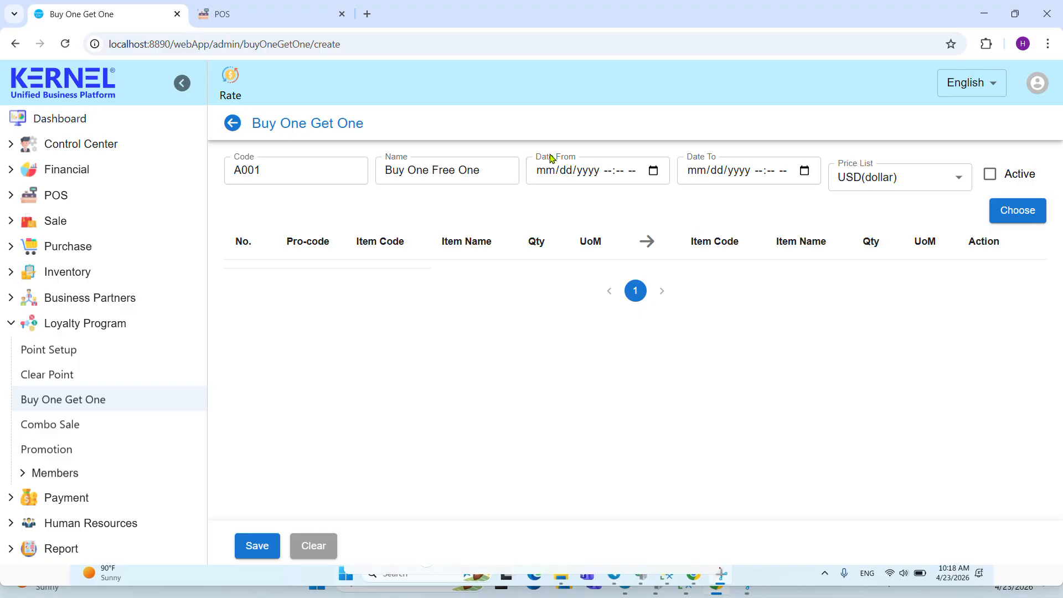
Step: Set the promotion's start date and time to 04/23/2026 12:00 PM
click(653, 174)
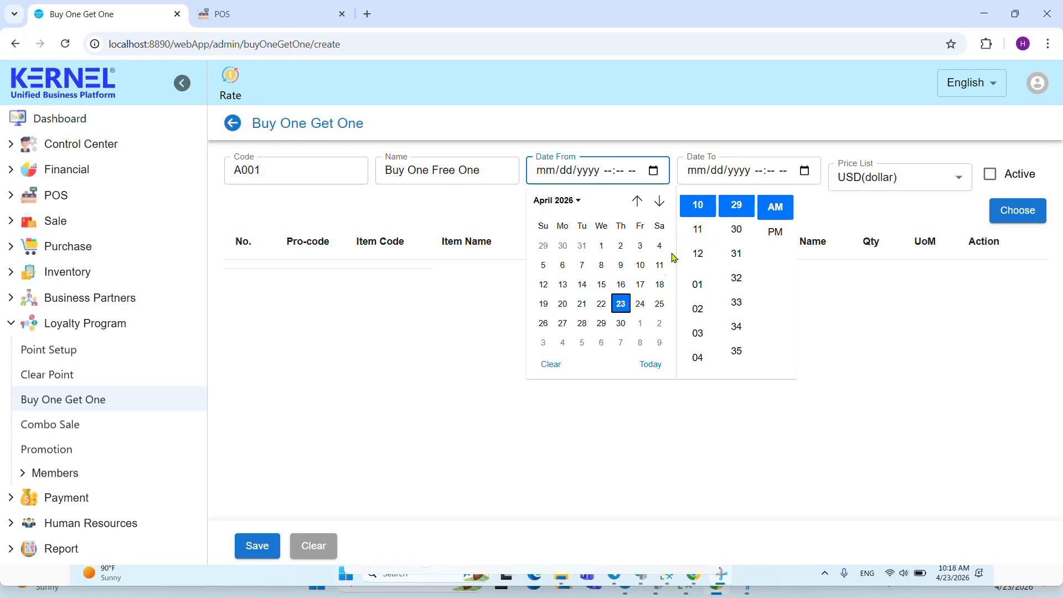
click(621, 304)
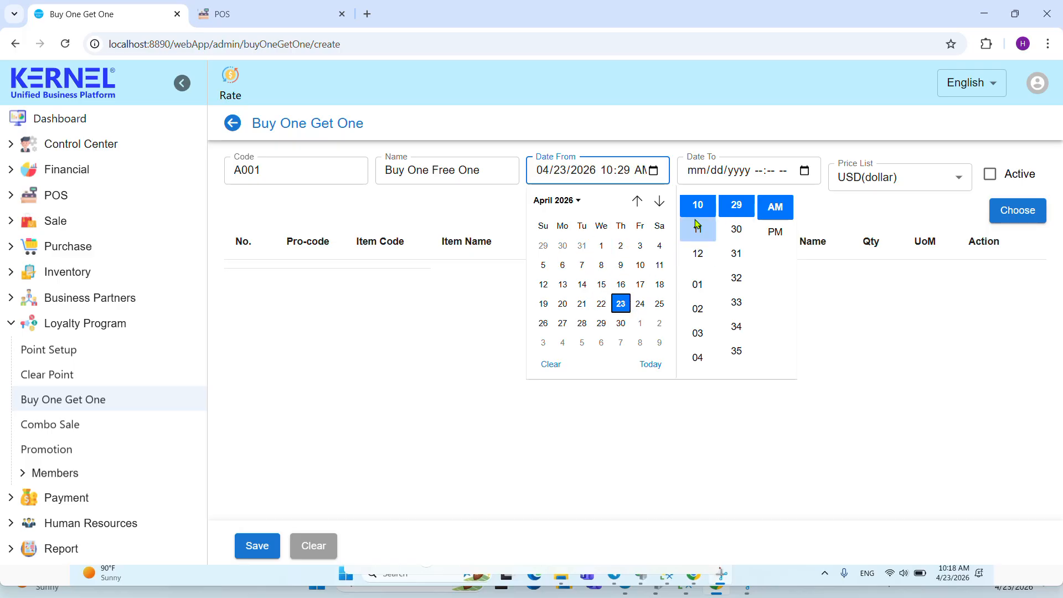
click(700, 253)
scroll(730, 332, up, 2)
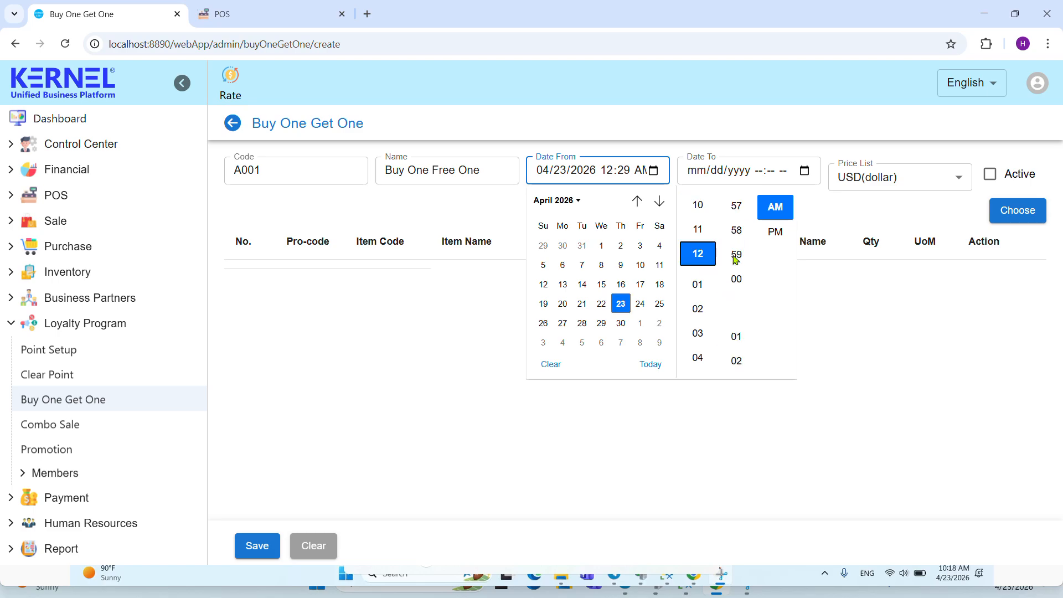
scroll(732, 262, down, 2)
scroll(732, 262, down, 9)
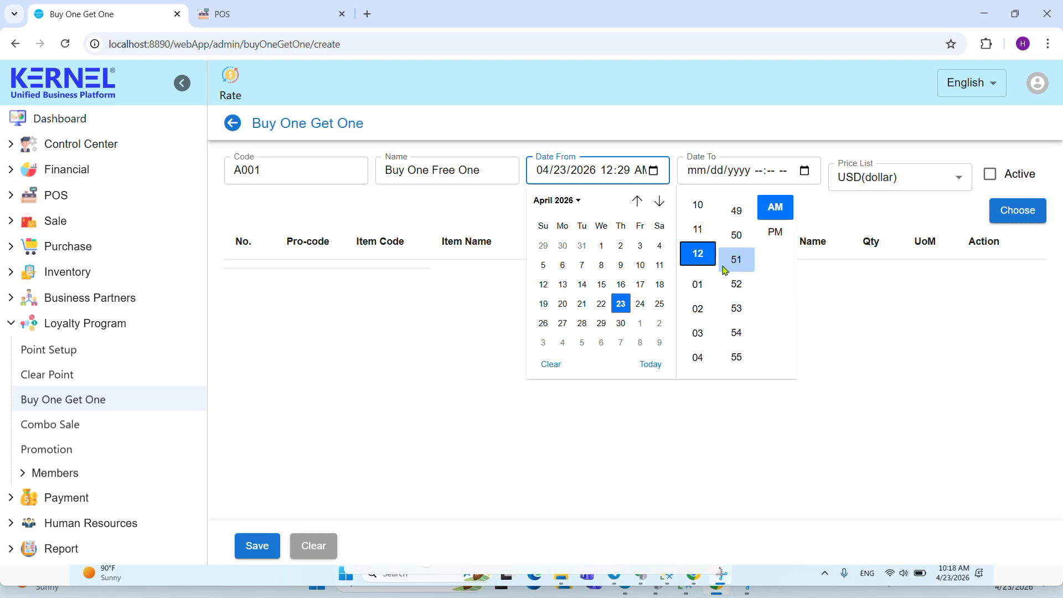
scroll(725, 271, up, 3)
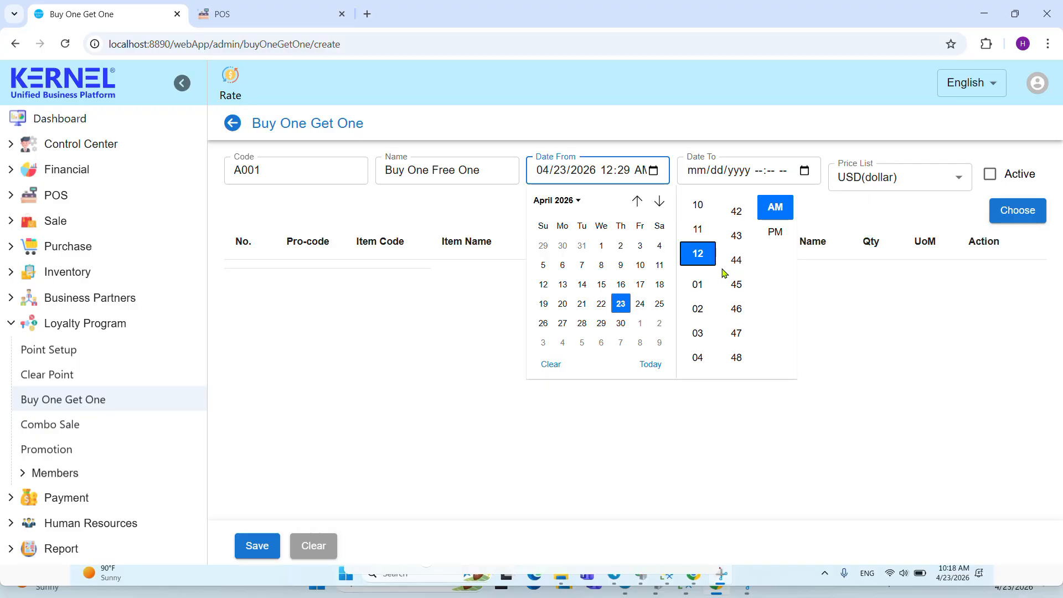
scroll(730, 282, down, 3)
scroll(744, 285, up, 1)
scroll(754, 277, down, 3)
scroll(753, 278, down, 2)
click(739, 244)
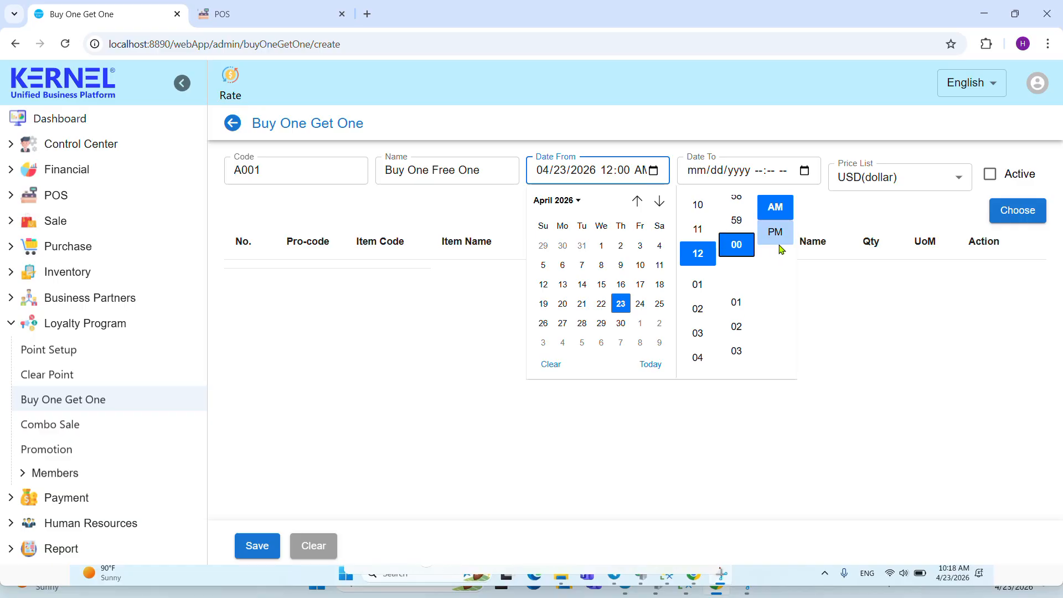
click(775, 233)
click(811, 212)
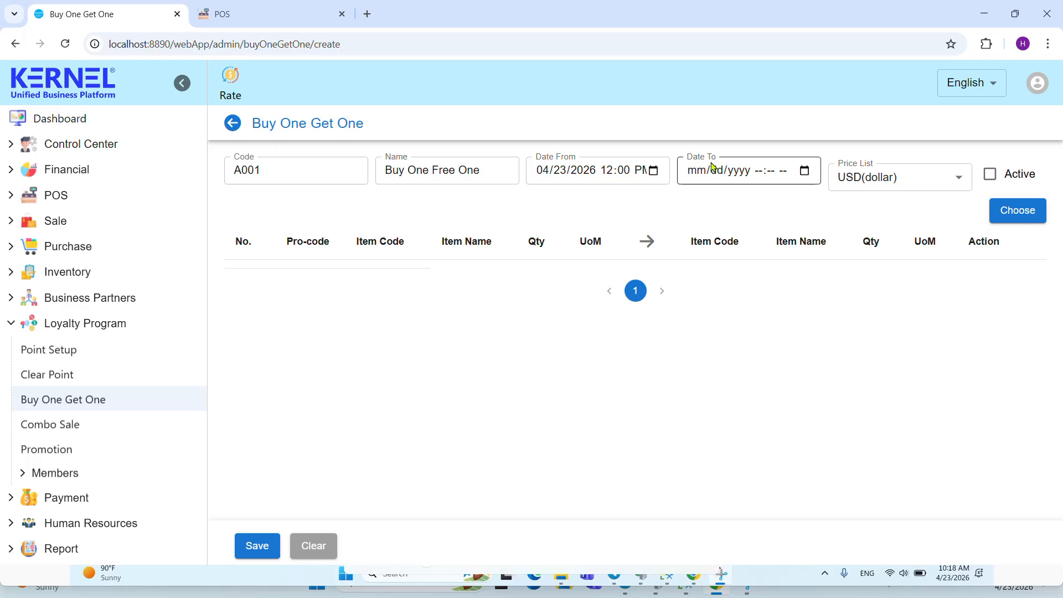
Step: Set the promotion's end date and time to 05/23/2026 12:00 PM
click(805, 171)
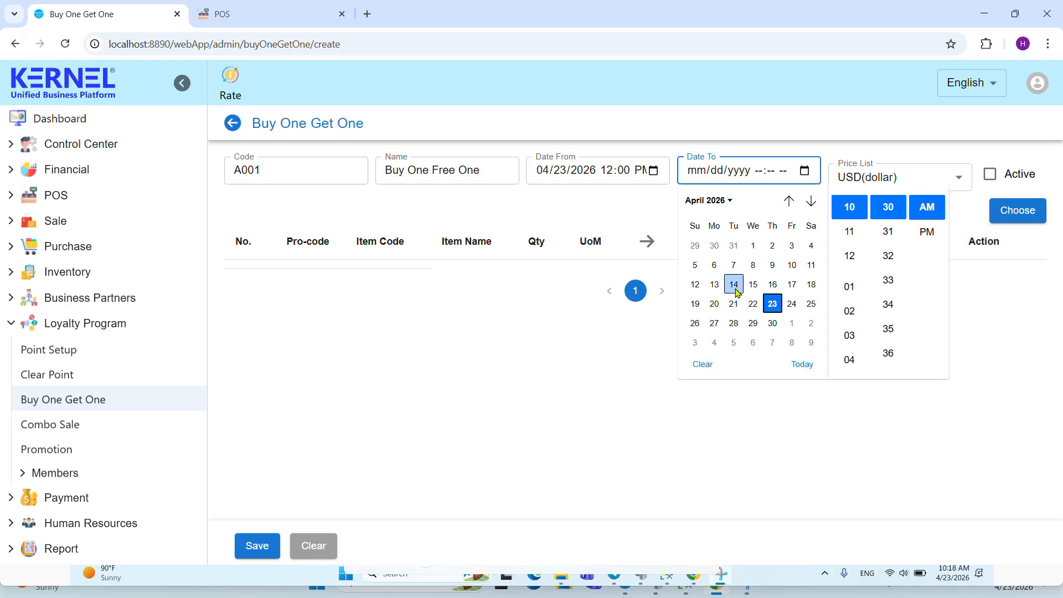
scroll(738, 288, down, 1)
scroll(754, 280, up, 3)
scroll(772, 277, down, 1)
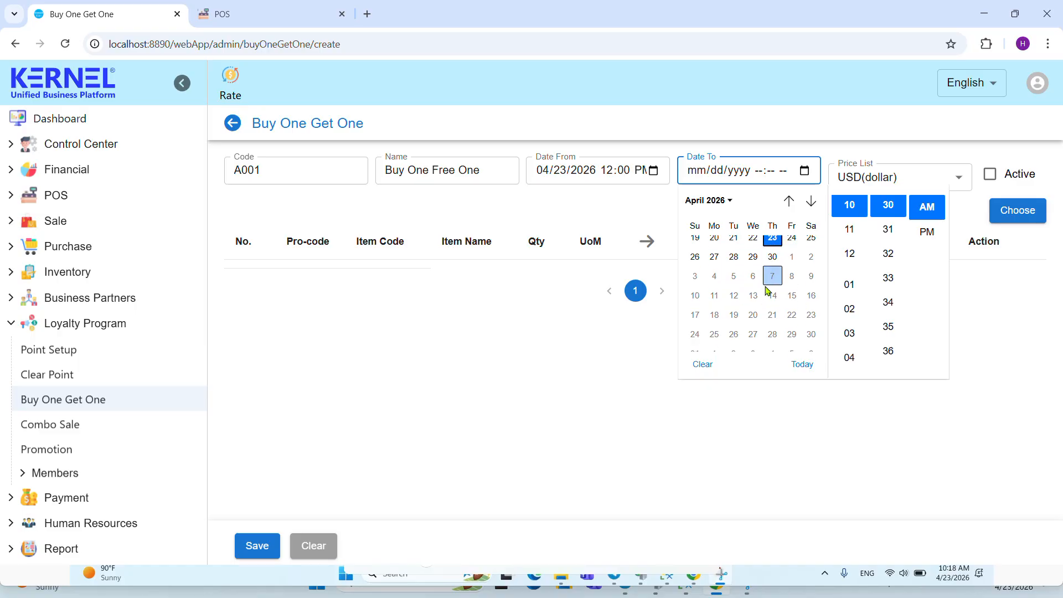
click(811, 314)
click(848, 253)
scroll(888, 284, down, 5)
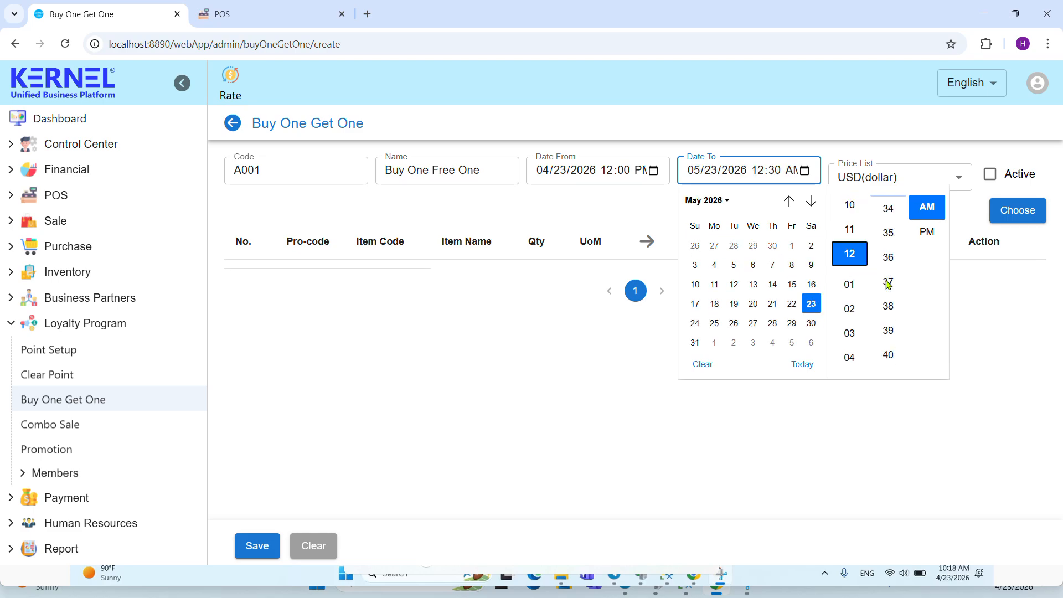
scroll(888, 285, down, 6)
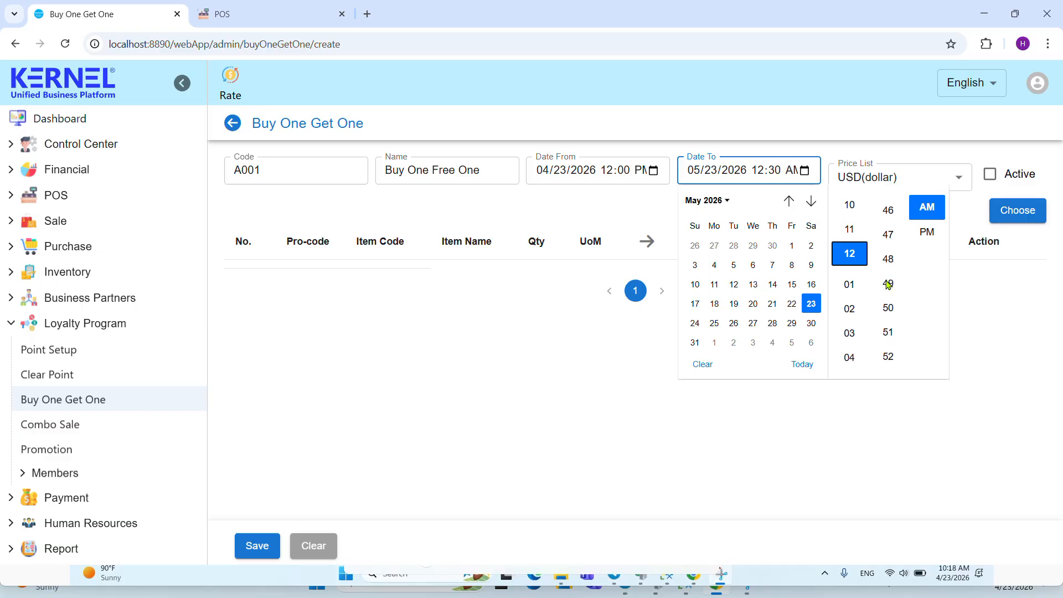
click(888, 306)
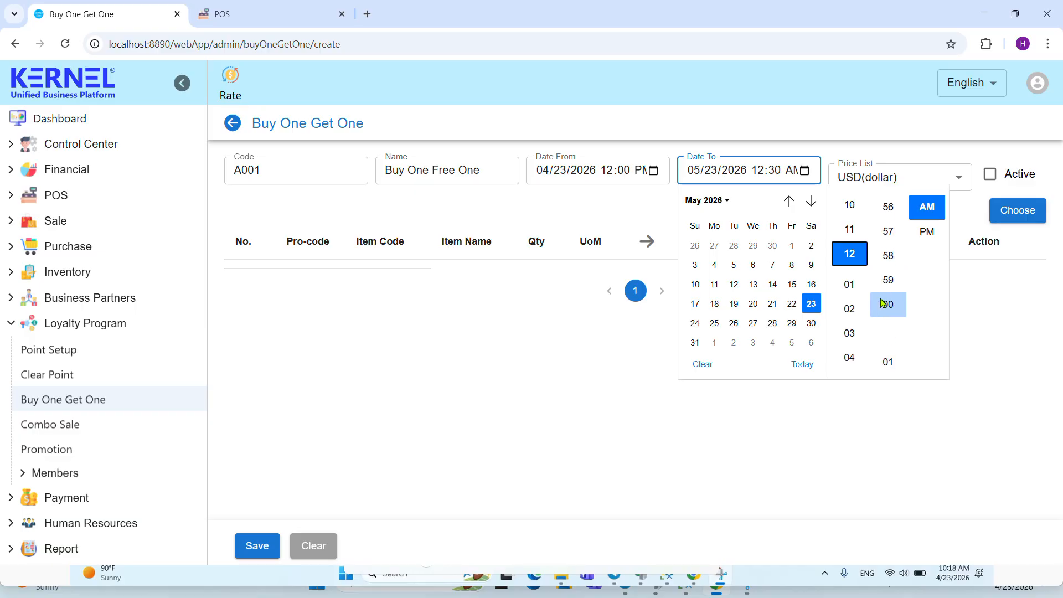
click(928, 234)
click(956, 277)
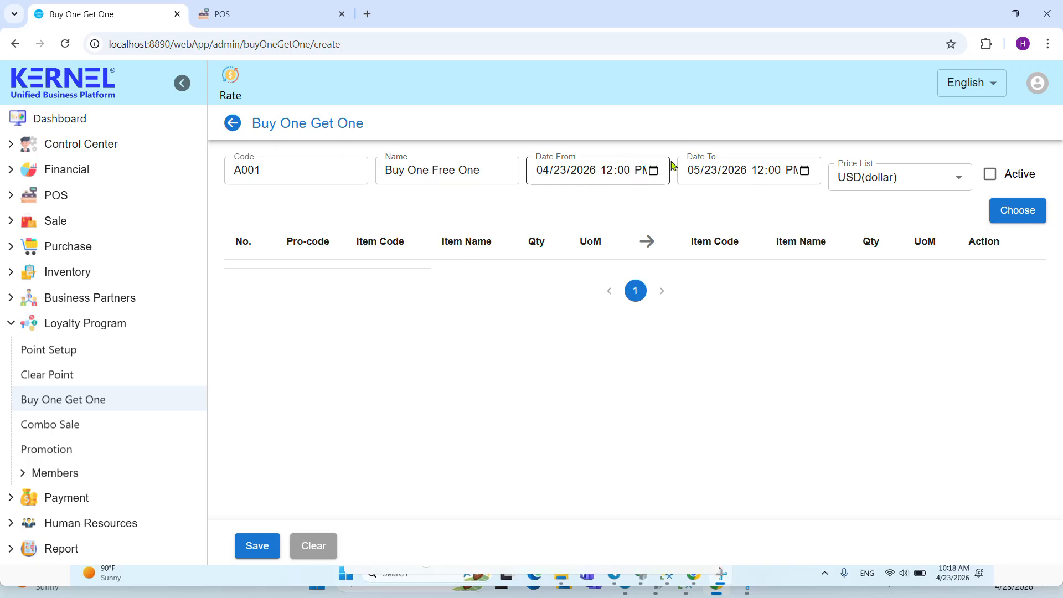
Step: Use the USD(dollar) price list for the promotion and mark it as active
click(888, 184)
click(707, 235)
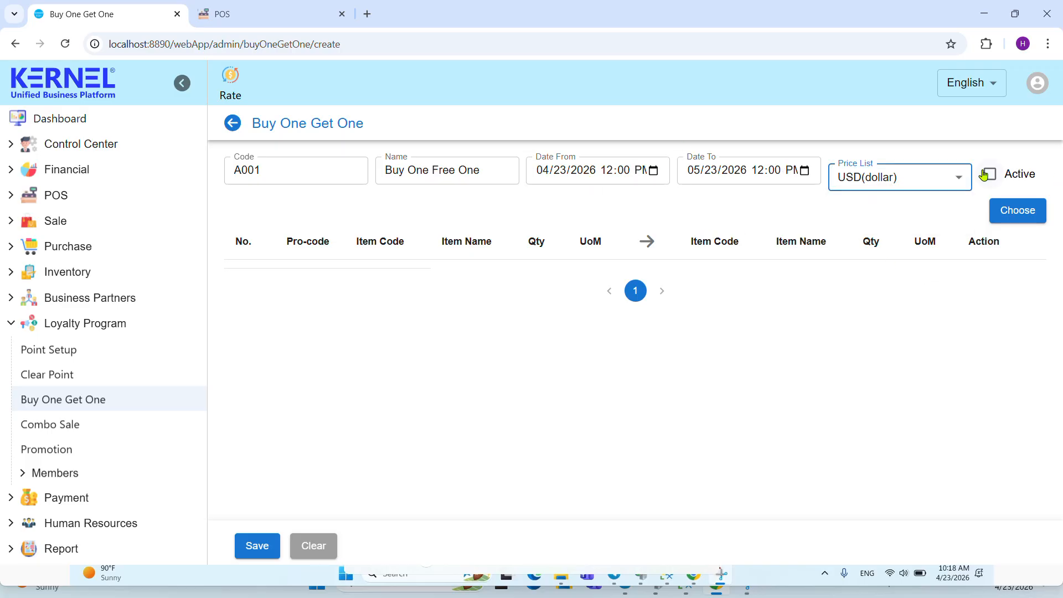
click(989, 174)
Step: Add item A53 from the item master data as the item customers must buy
click(1015, 213)
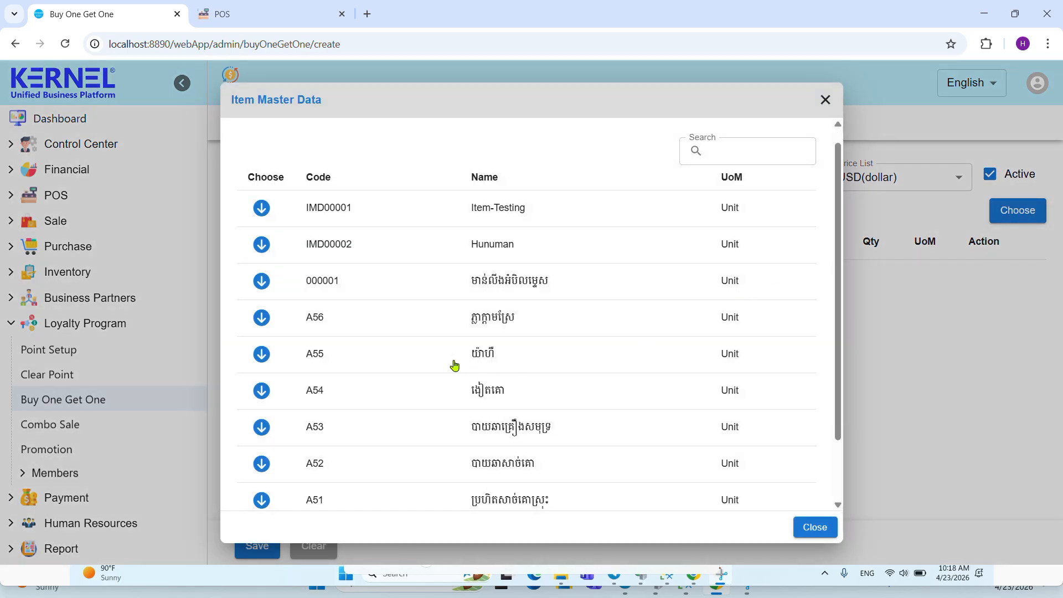
scroll(454, 365, down, 2)
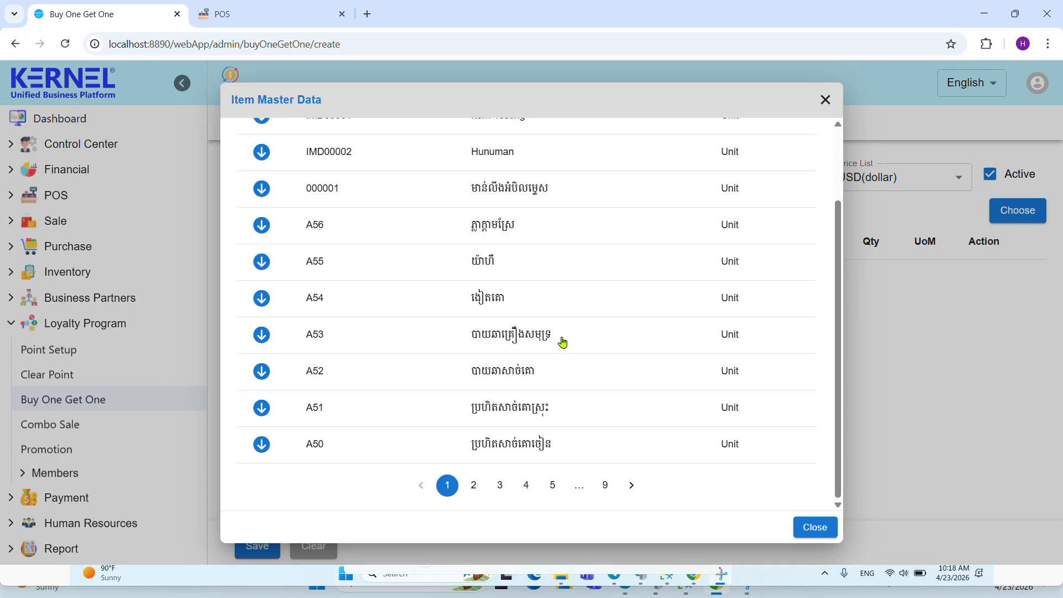
click(261, 334)
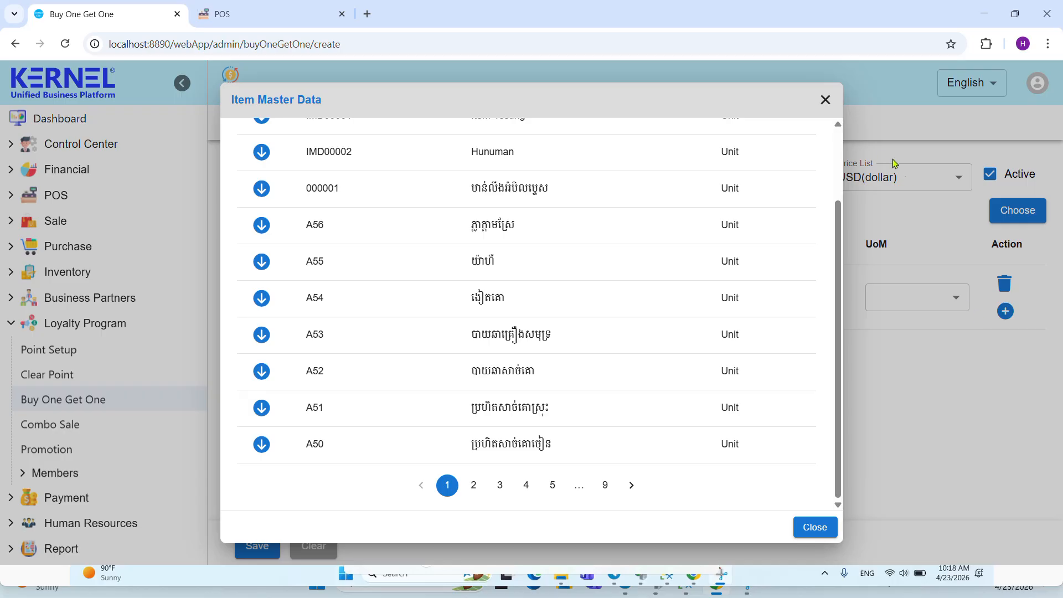
click(815, 527)
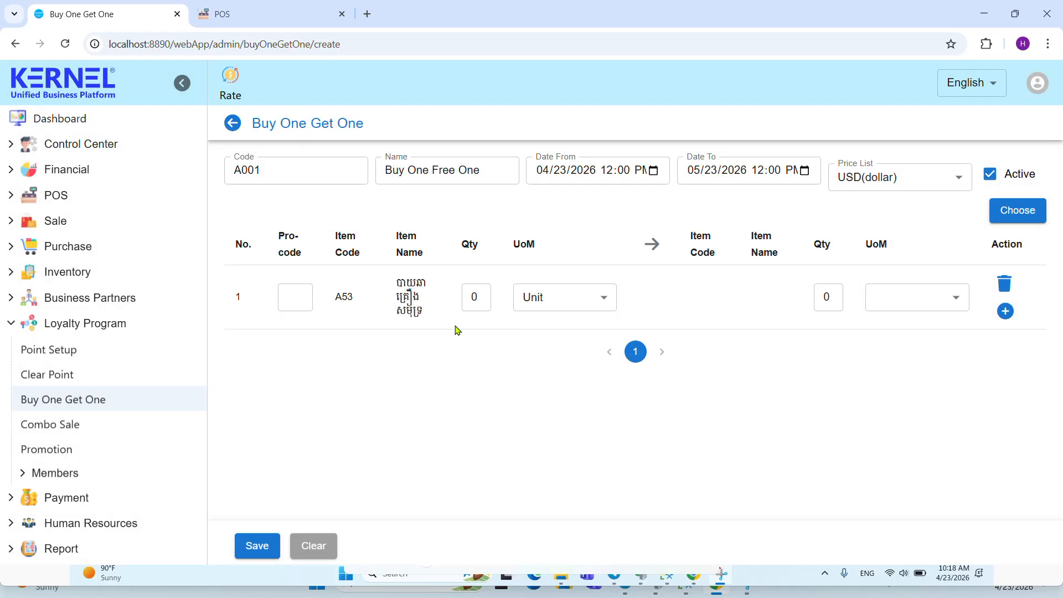
drag(396, 285, 432, 316)
drag(565, 249, 372, 318)
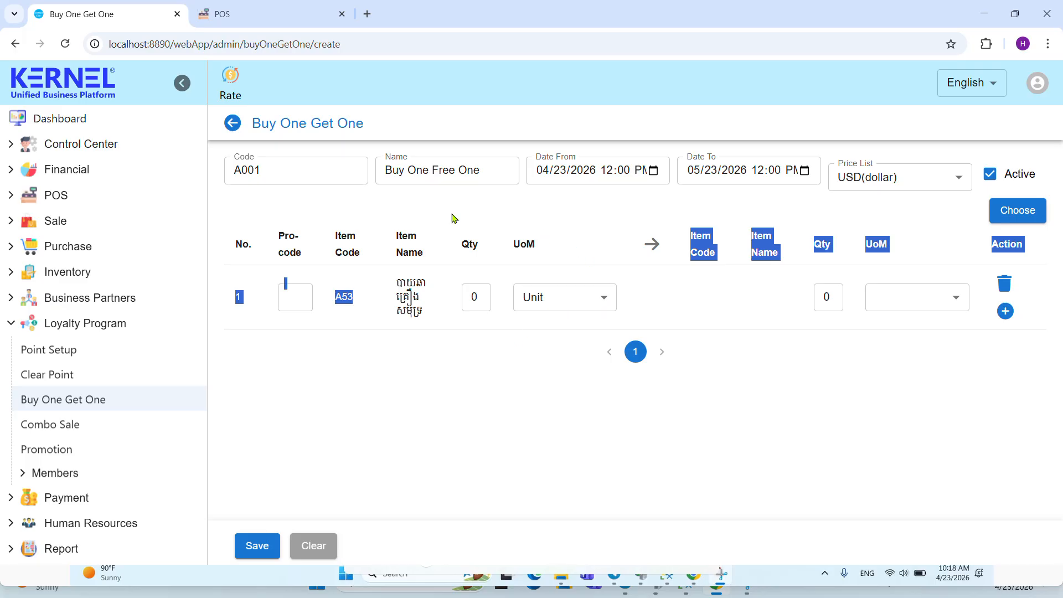
click(324, 323)
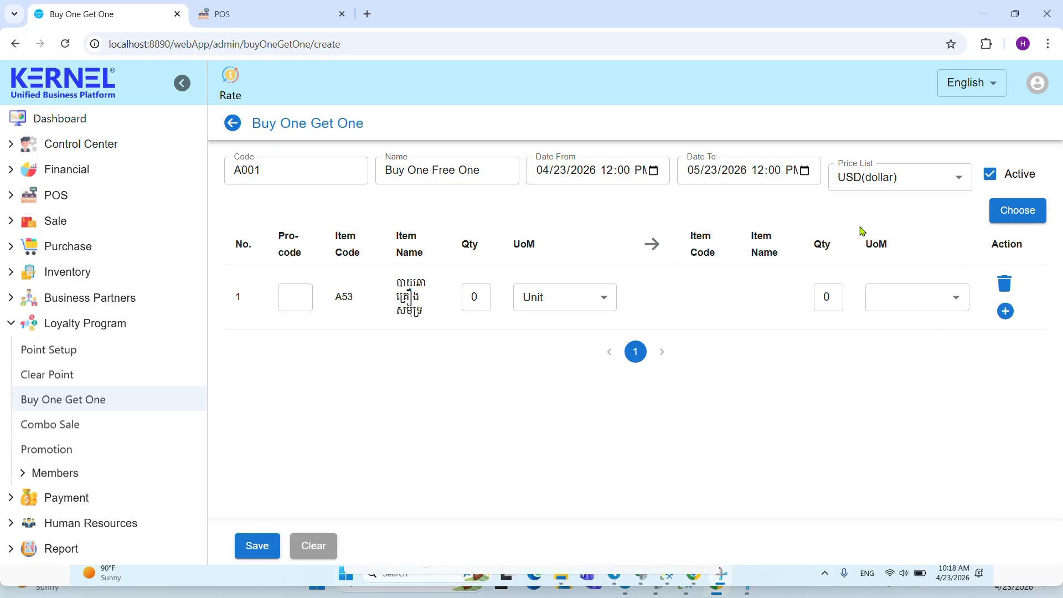
Step: Enter A1 as the pro-code for item A53 and set its purchase quantity to 1
click(300, 298)
text(A1)
click(329, 302)
click(484, 296)
text(1)
Step: Assign Coca Cola (code A001, unit កំប៉ុង) from the item master data as the free item for A53
click(1005, 312)
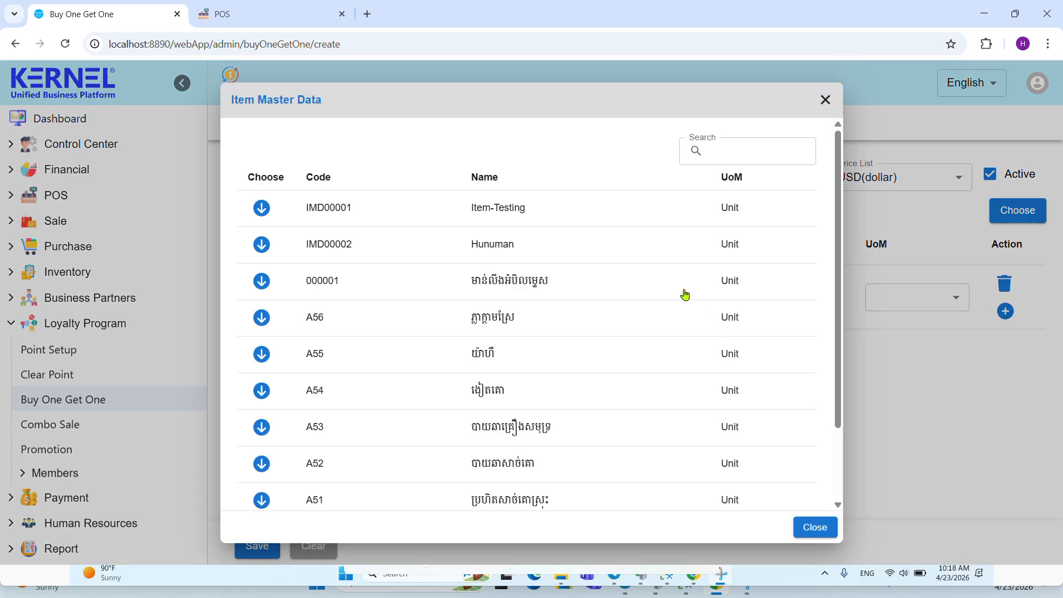
scroll(684, 295, down, 2)
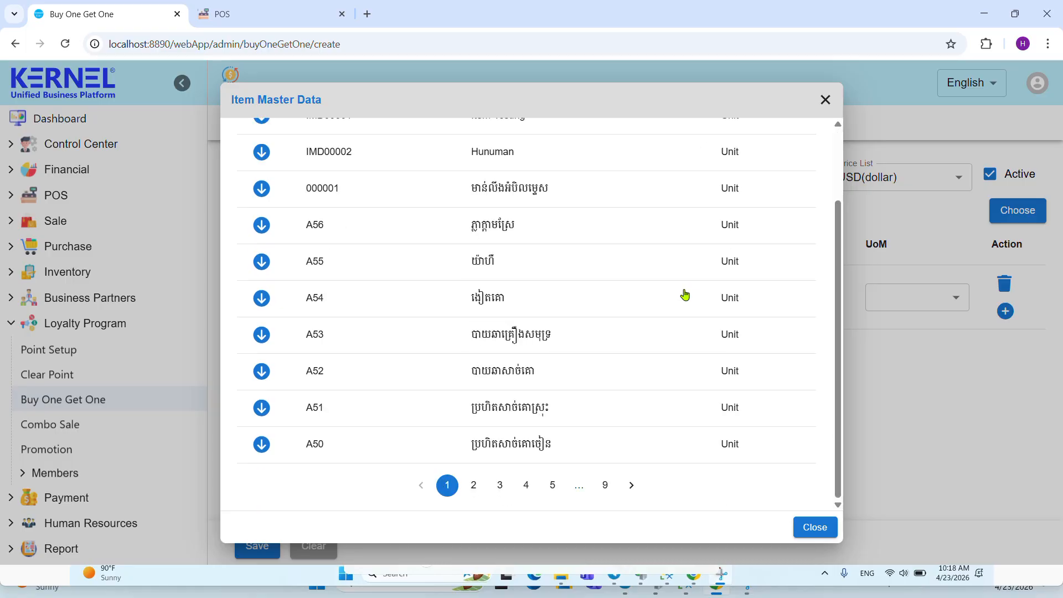
click(605, 485)
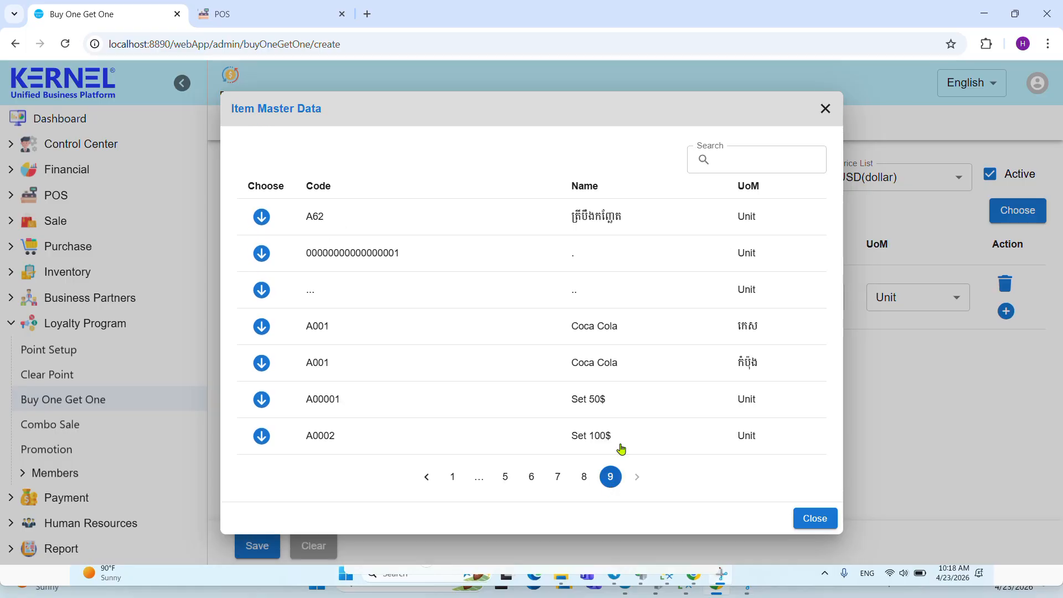
click(270, 369)
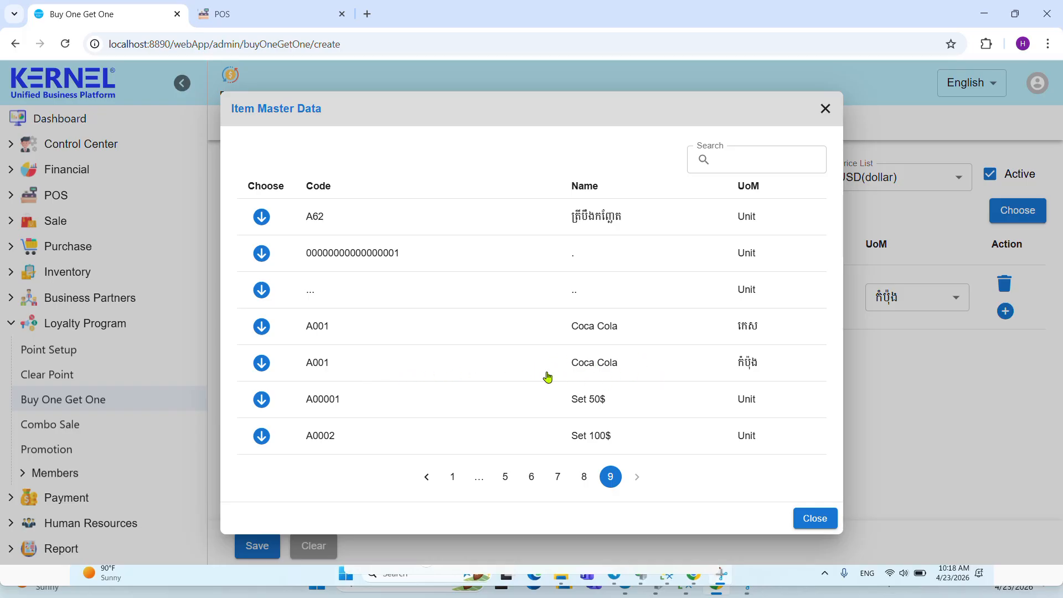
click(824, 522)
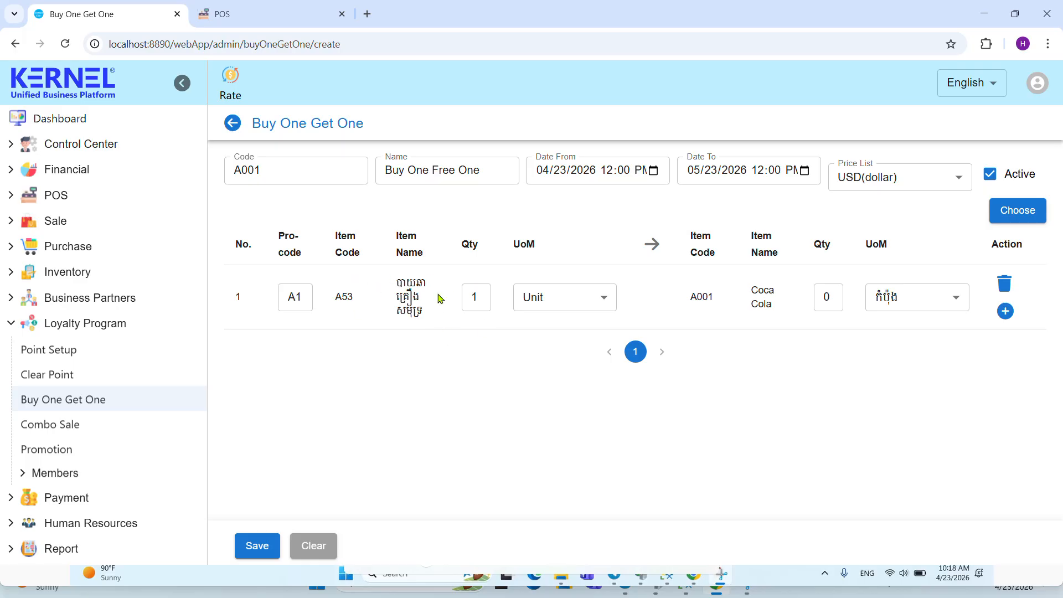
Step: Set the quantity of the free Coca Cola item to 1
click(836, 300)
key(BackSpace)
double_click(825, 251)
click(827, 296)
click(465, 298)
drag(753, 285, 768, 305)
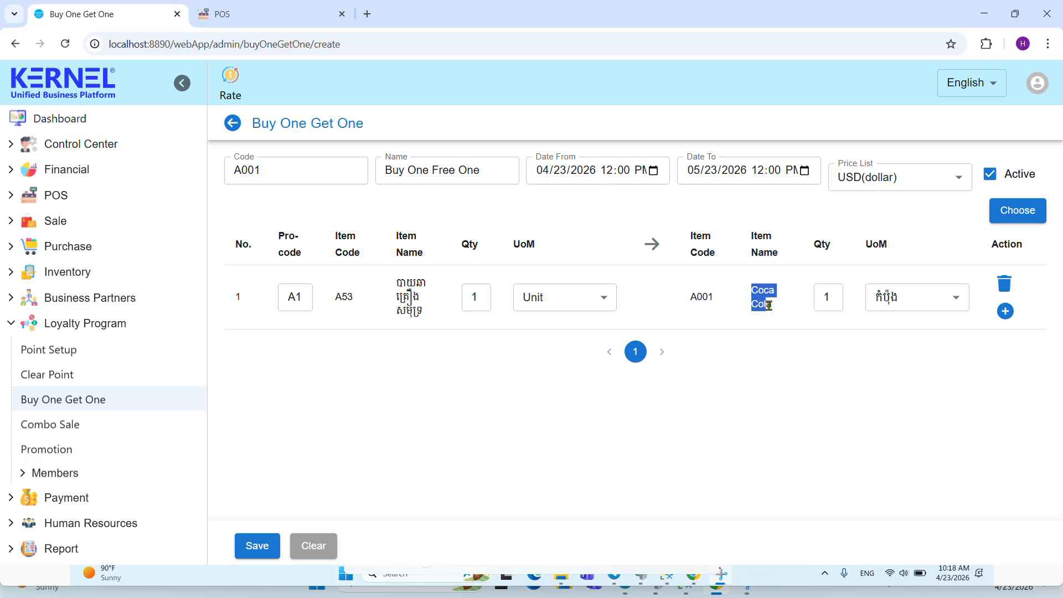
double_click(824, 295)
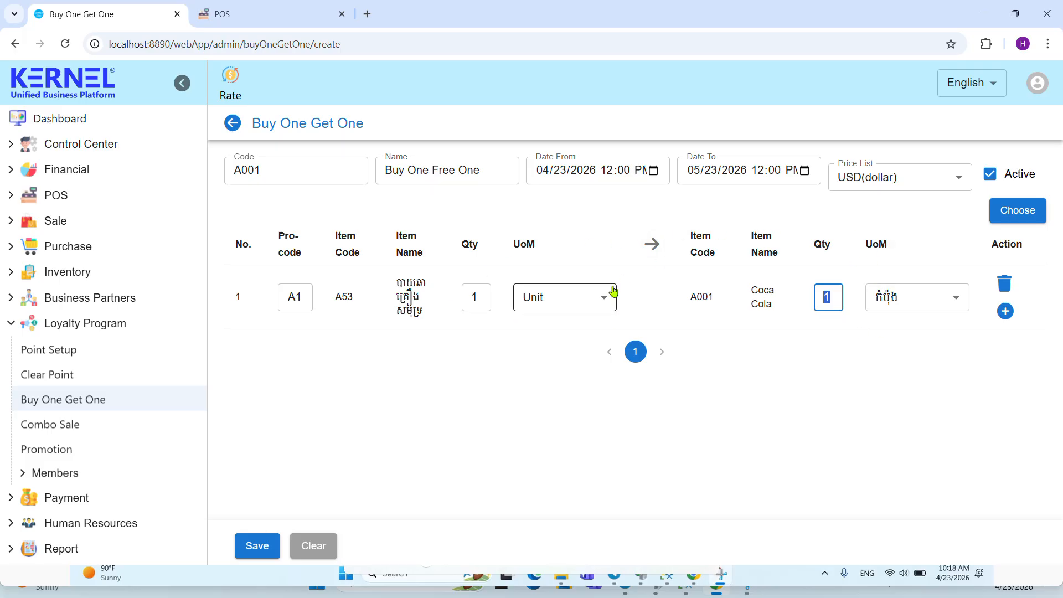
Step: Save the Buy One Free One promotion and confirm the save
click(256, 544)
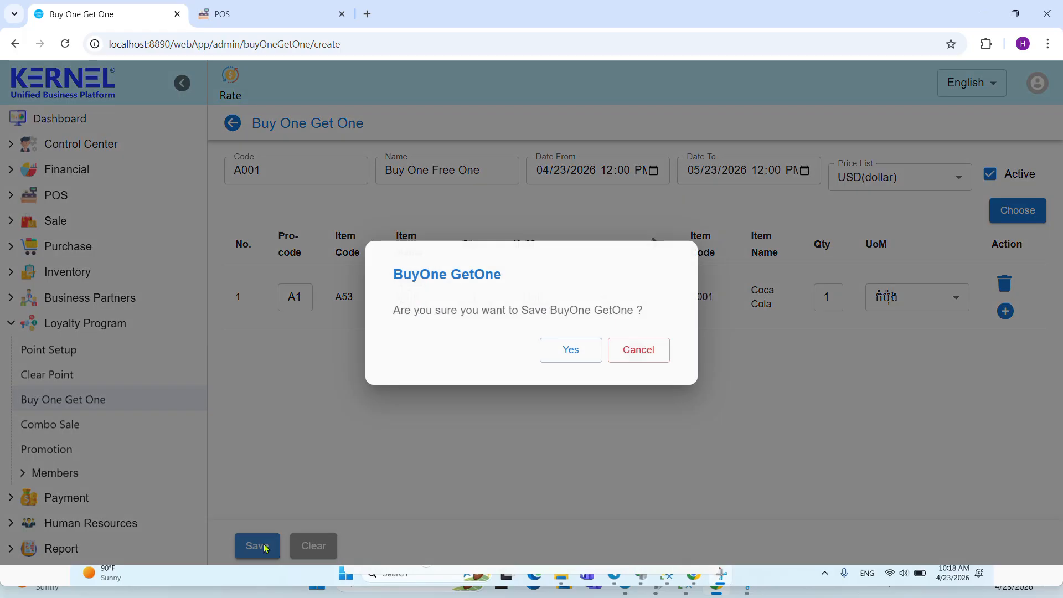
click(596, 349)
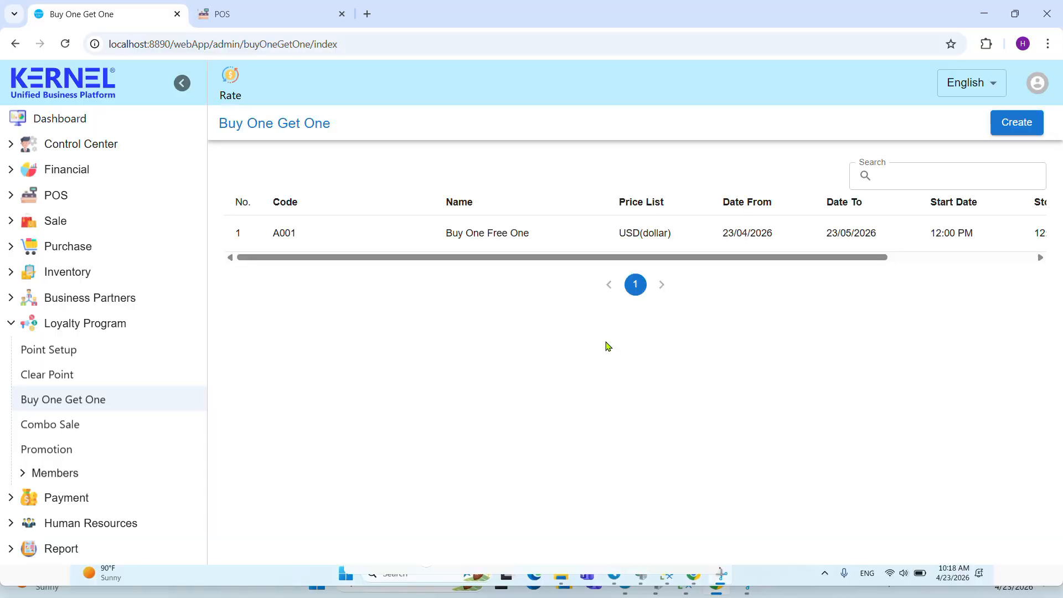
drag(442, 237, 451, 273)
click(378, 310)
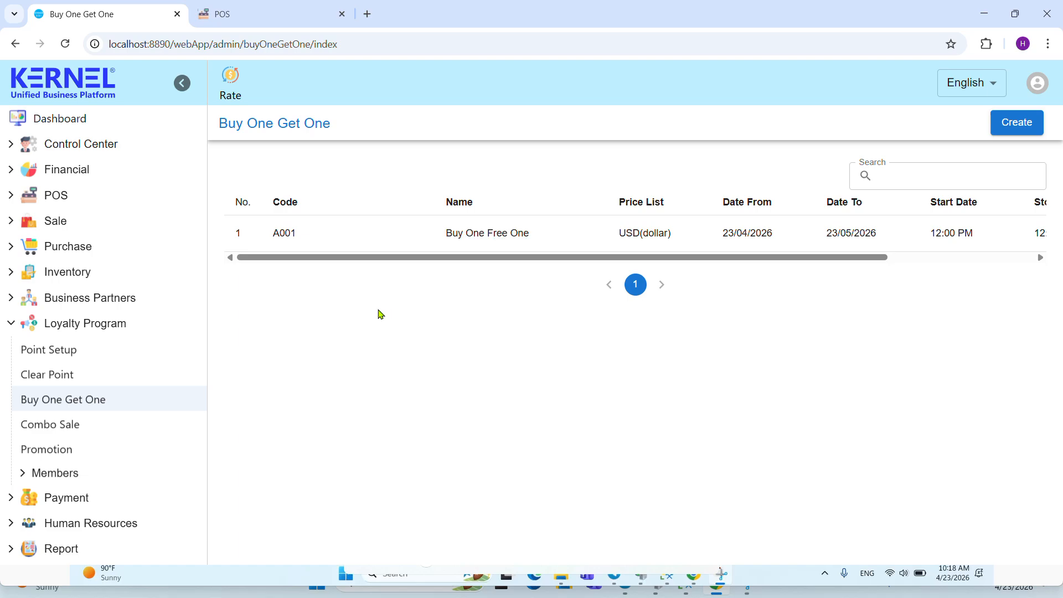